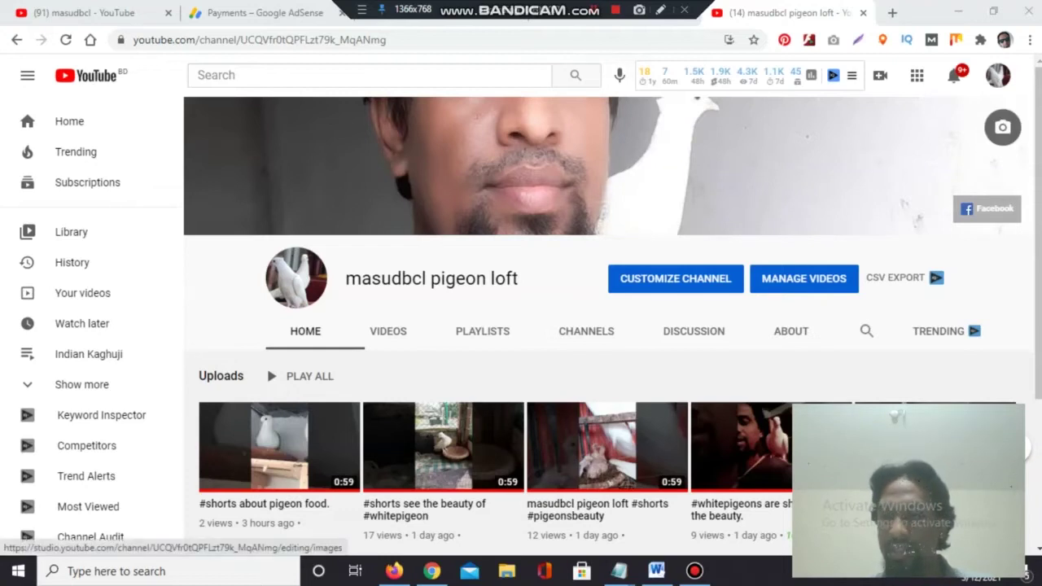
{"action": "mouse_move", "coordinate": [700, 75]}
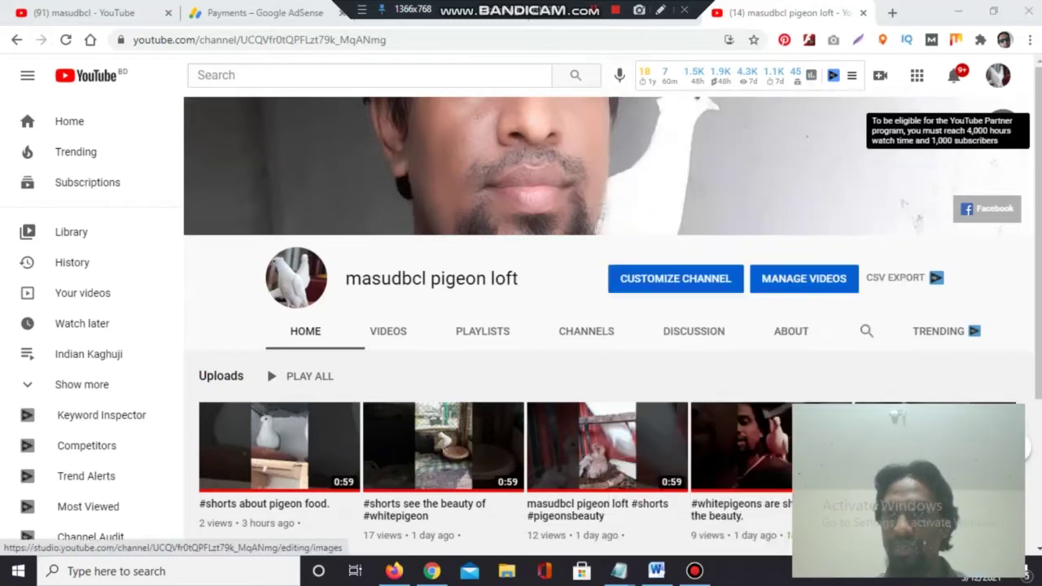
{"action": "mouse_move", "coordinate": [810, 75]}
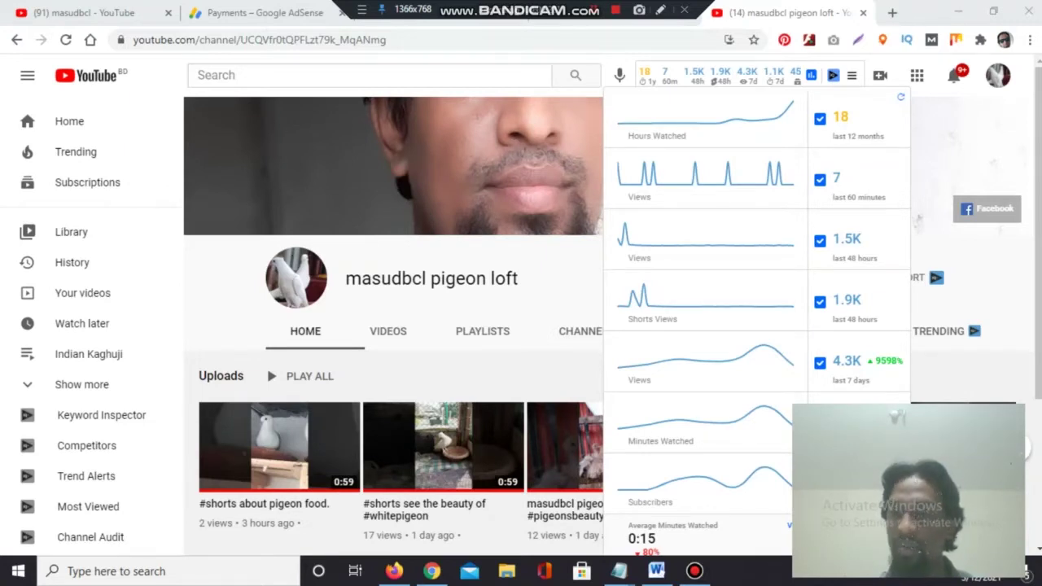
{"action": "mouse_move", "coordinate": [737, 173]}
{"action": "mouse_move", "coordinate": [723, 243]}
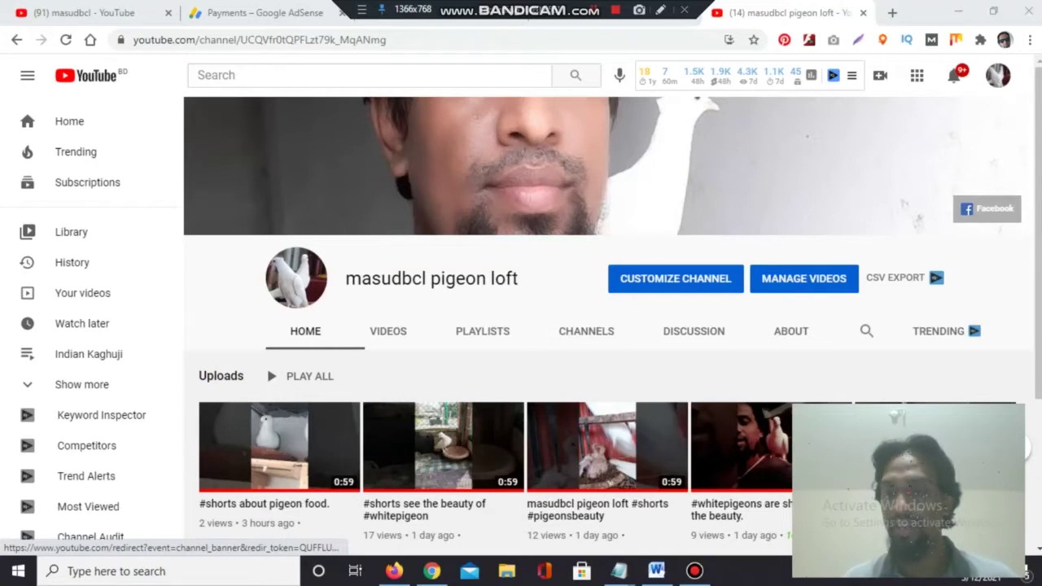
{"action": "mouse_move", "coordinate": [1003, 127]}
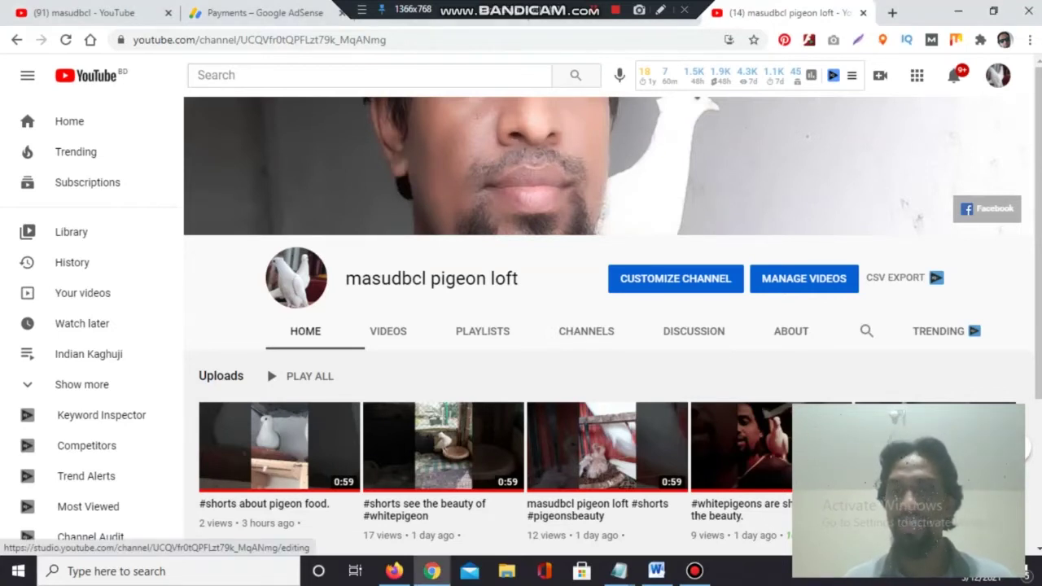
Step: Open the channel's customization page and review its layout, from the video spotlight to the featured sections
{"action": "left_click", "coordinate": [675, 279]}
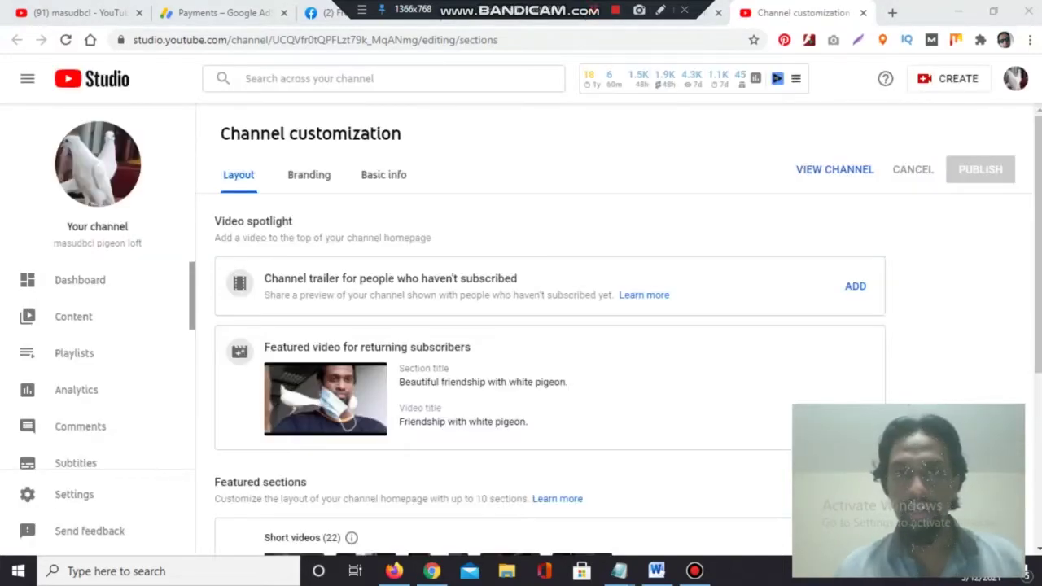
{"action": "scroll", "coordinate": [546, 342], "scroll_direction": "down", "scroll_amount": 2}
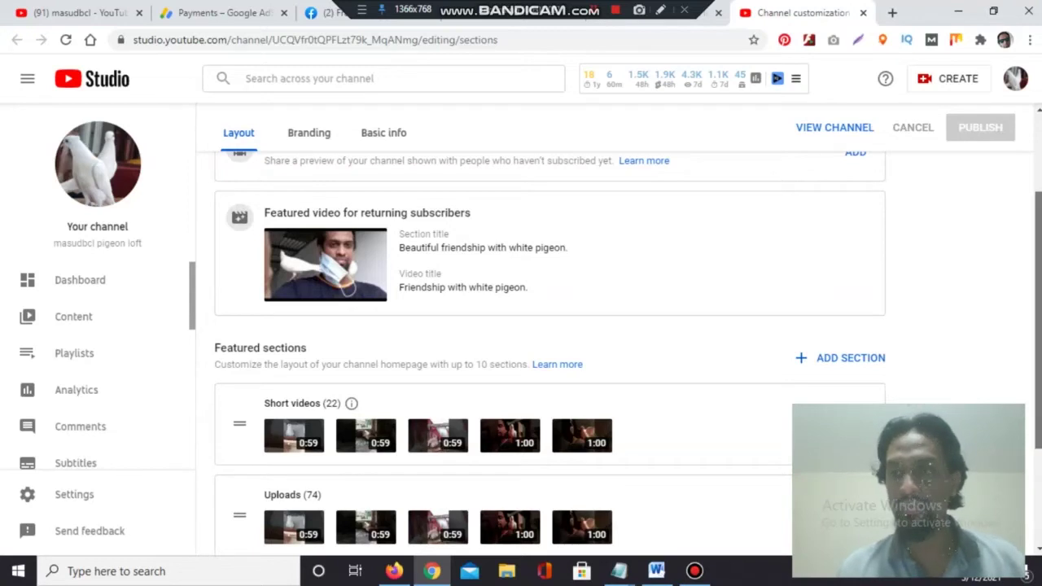
{"action": "scroll", "coordinate": [546, 342], "scroll_direction": "up", "scroll_amount": 2}
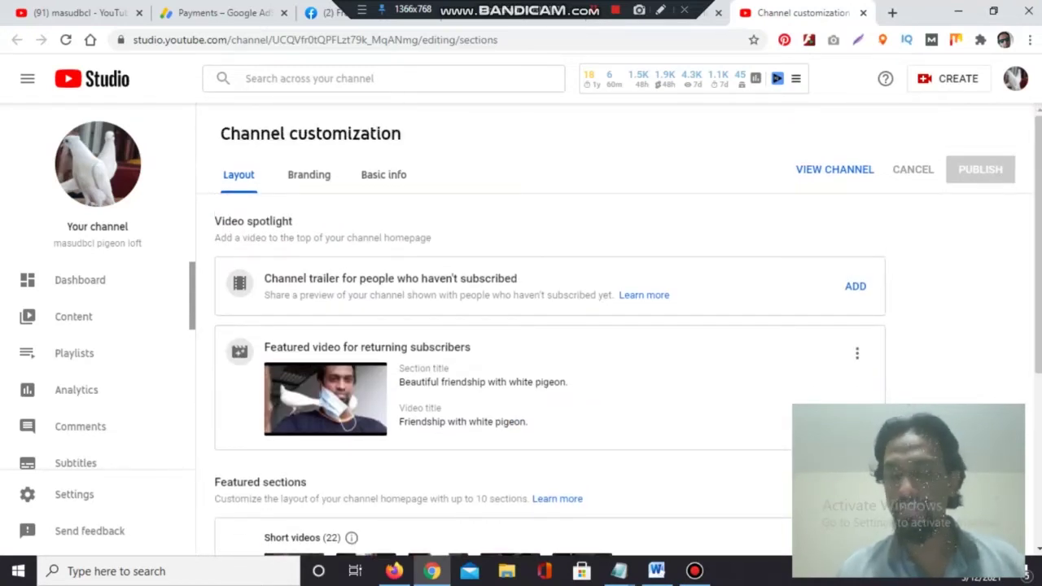
{"action": "scroll", "coordinate": [550, 342], "scroll_direction": "down", "scroll_amount": 2}
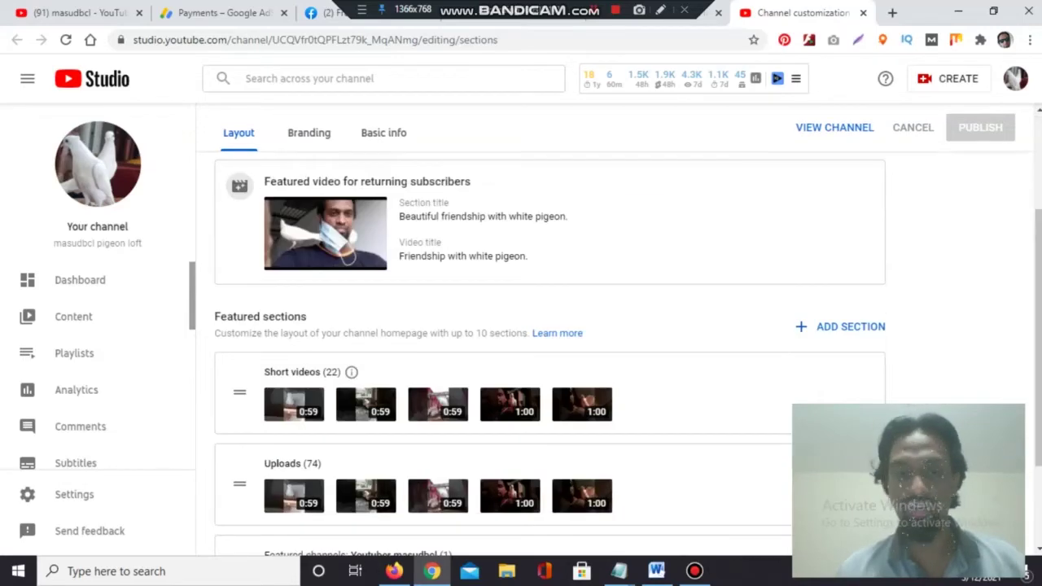
{"action": "scroll", "coordinate": [550, 342], "scroll_direction": "up", "scroll_amount": 2}
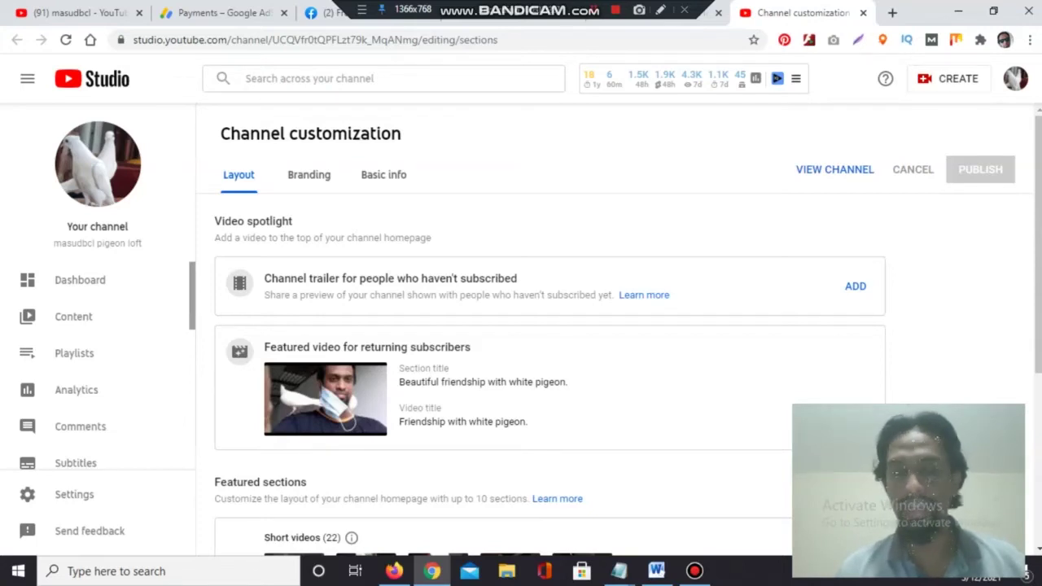
Step: Open the channel's basic info and go to the Links settings
{"action": "left_click", "coordinate": [383, 174]}
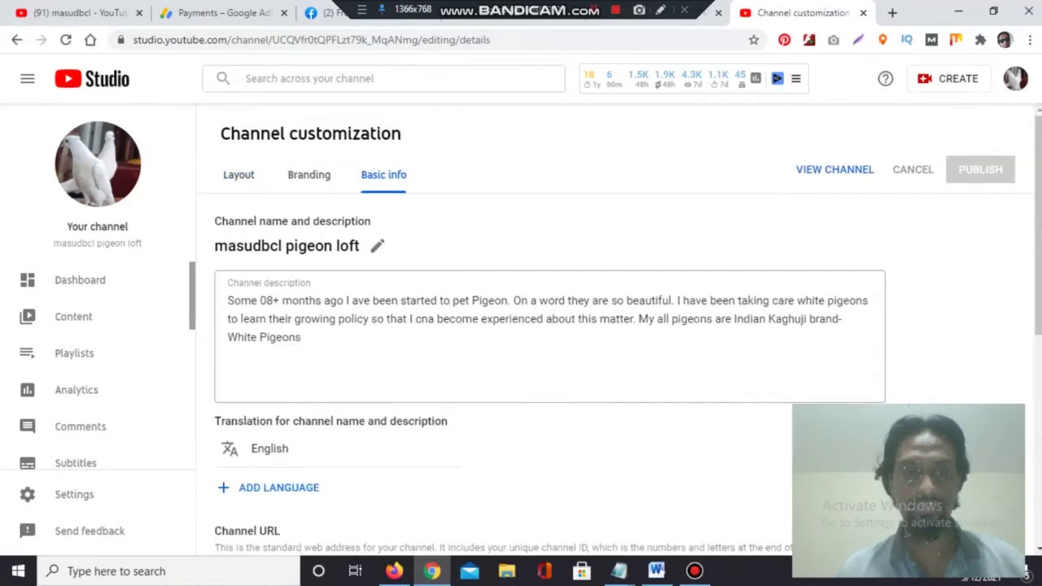
{"action": "scroll", "coordinate": [550, 342], "scroll_direction": "down", "scroll_amount": 1}
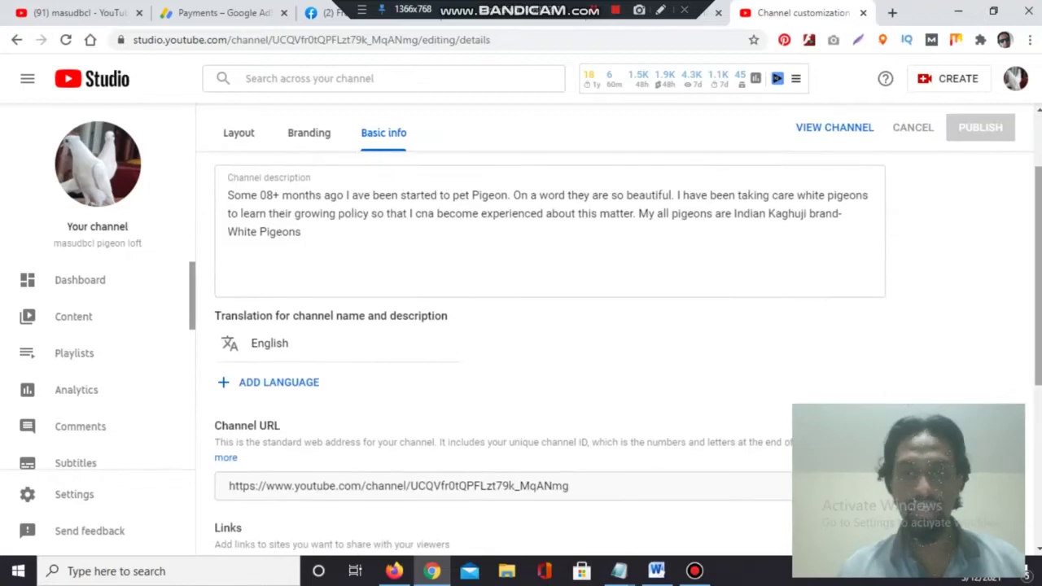
{"action": "scroll", "coordinate": [549, 342], "scroll_direction": "down", "scroll_amount": 1}
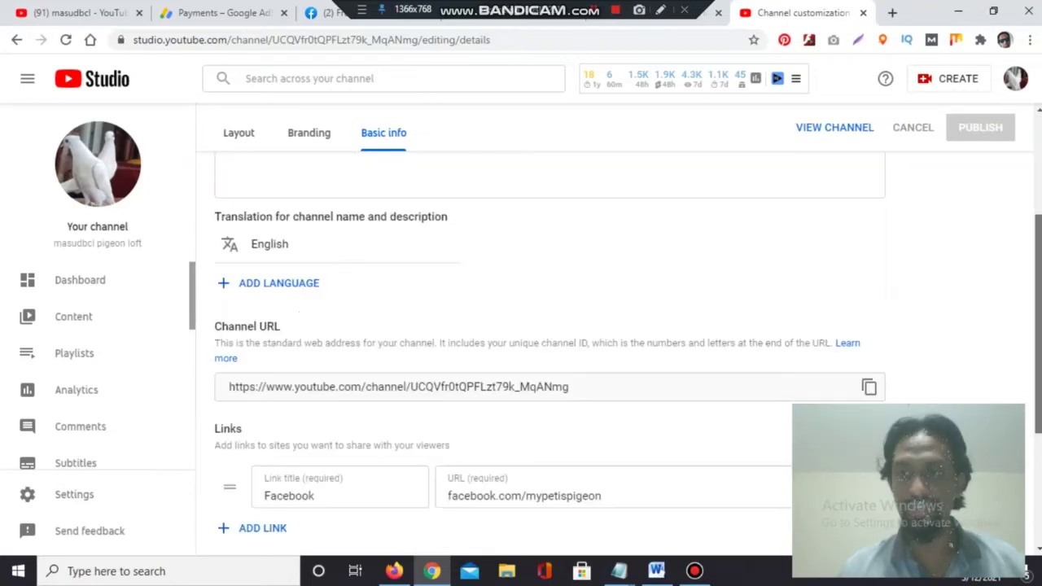
{"action": "scroll", "coordinate": [549, 342], "scroll_direction": "down", "scroll_amount": 1}
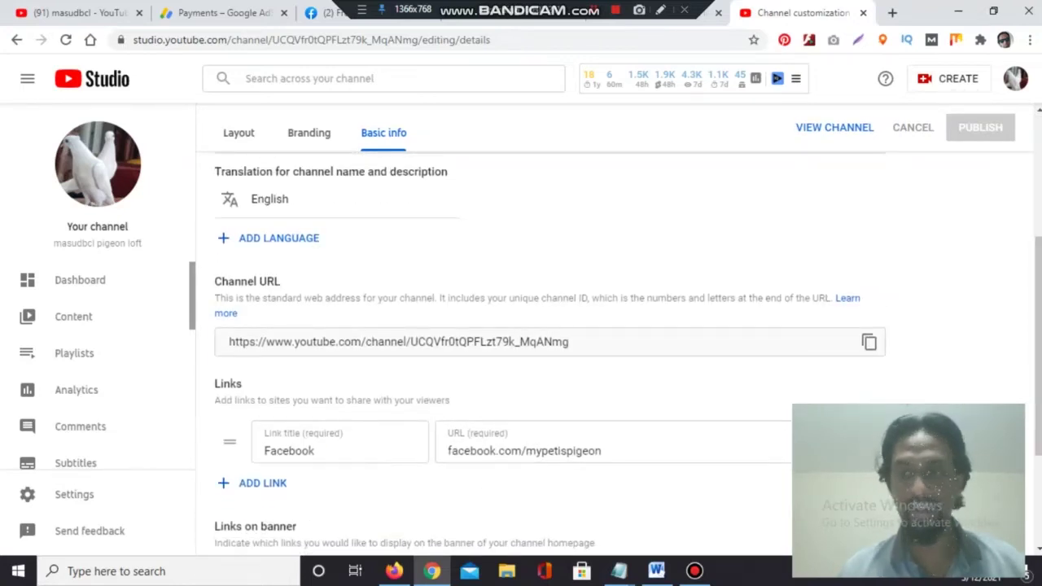
{"action": "scroll", "coordinate": [550, 342], "scroll_direction": "down", "scroll_amount": 1}
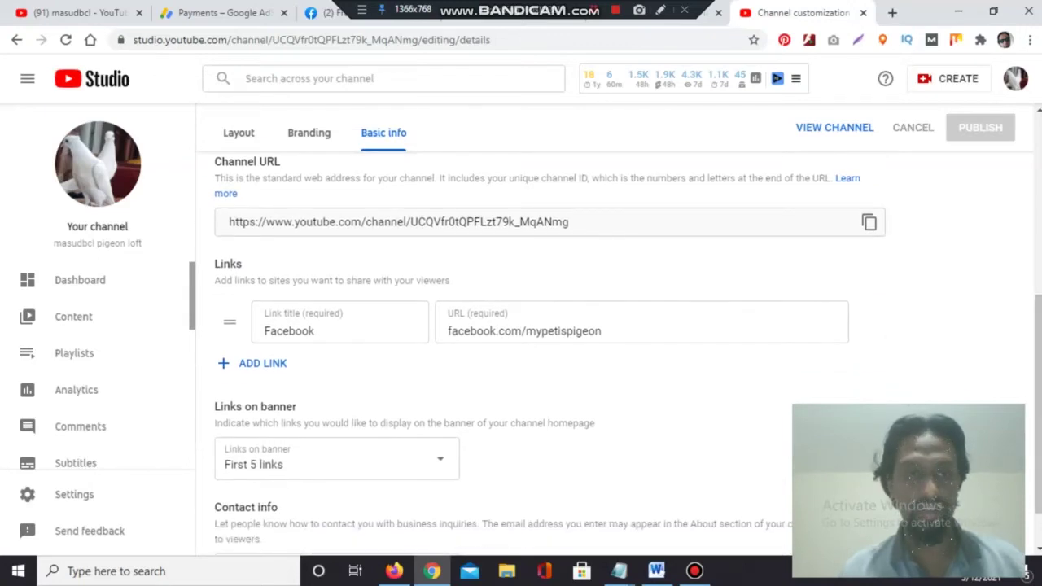
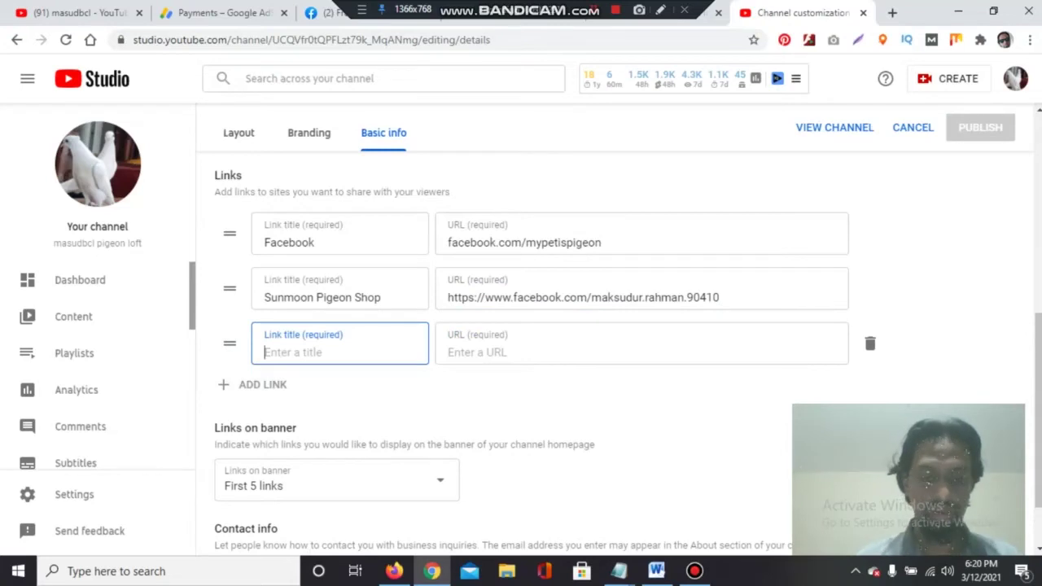
Step: Enter "Nayan Pigeon Loft" as the title of the third channel link
{"action": "key", "text": "BackSpace"}
{"action": "key", "text": "BackSpace"}
{"action": "key", "text": "BackSpace"}
{"action": "key", "text": "BackSpace"}
{"action": "type", "text": "ayan "}
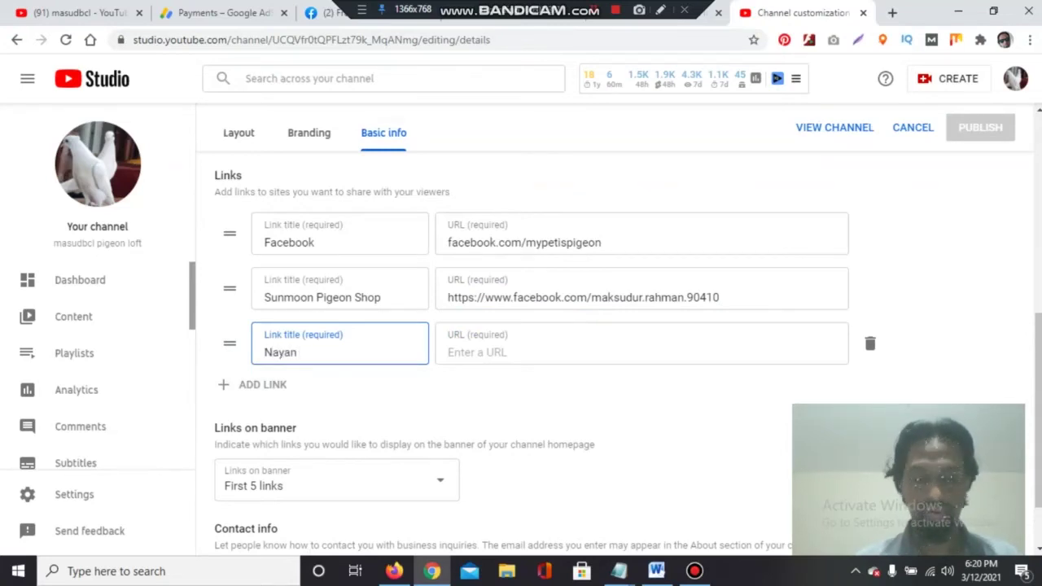
{"action": "type", "text": "Pigeon L"}
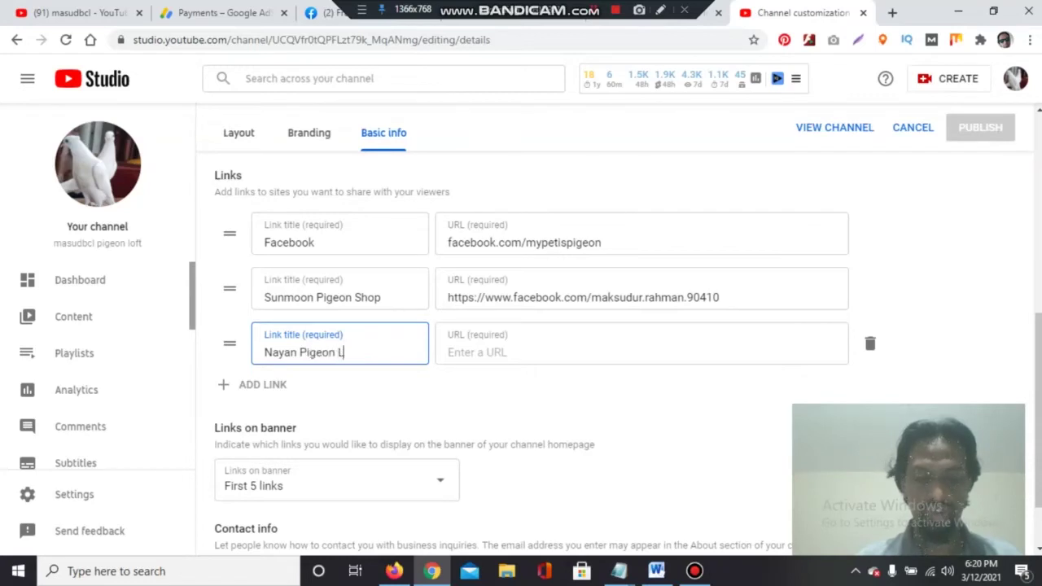
{"action": "type", "text": "oft"}
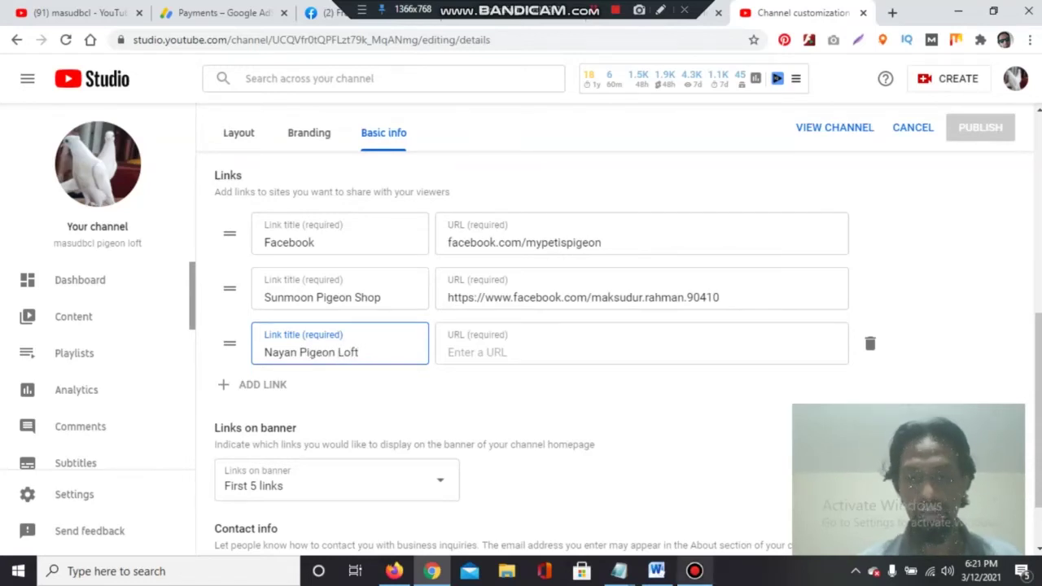
{"action": "mouse_move", "coordinate": [619, 571]}
{"action": "left_click", "coordinate": [786, 496]}
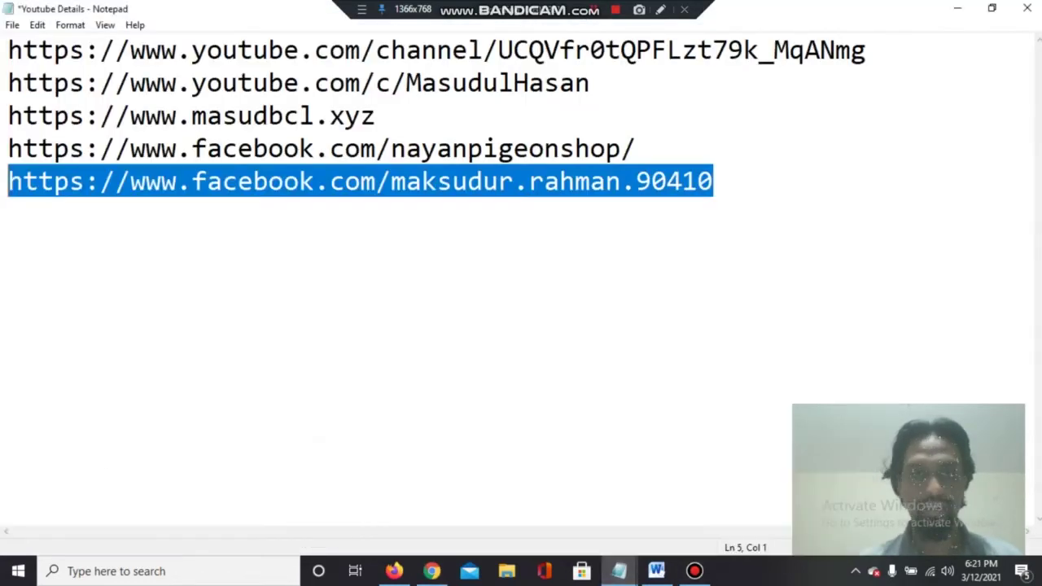
{"action": "mouse_move", "coordinate": [9, 180]}
{"action": "left_mouse_down"}
{"action": "mouse_move", "coordinate": [252, 116]}
{"action": "mouse_move", "coordinate": [8, 181]}
{"action": "left_mouse_up"}
{"action": "key", "text": "shift+Up"}
{"action": "key", "text": "ctrl+c"}
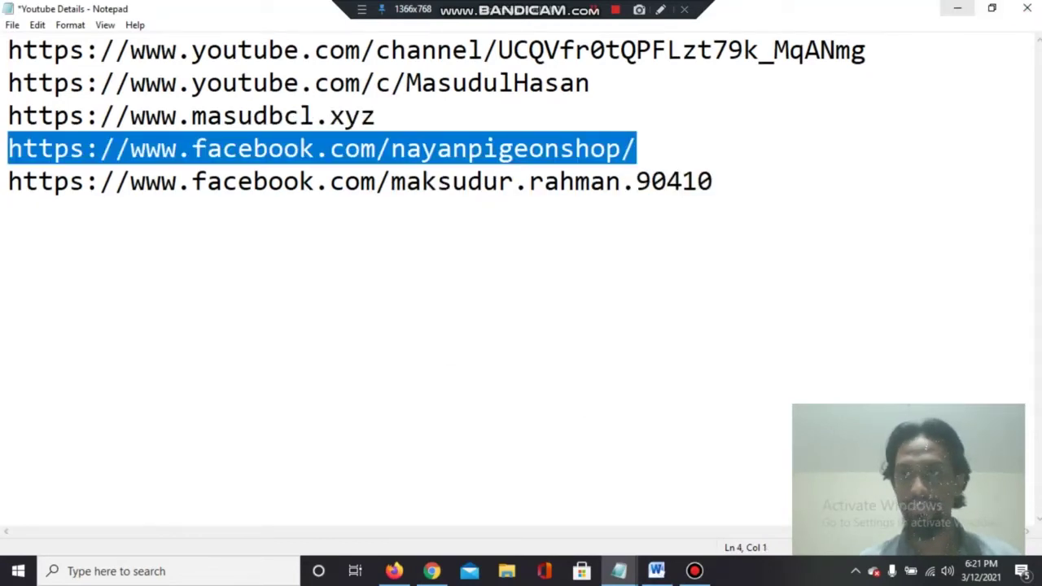
{"action": "left_click", "coordinate": [958, 8]}
{"action": "left_click", "coordinate": [570, 351]}
{"action": "key", "text": "ctrl+v"}
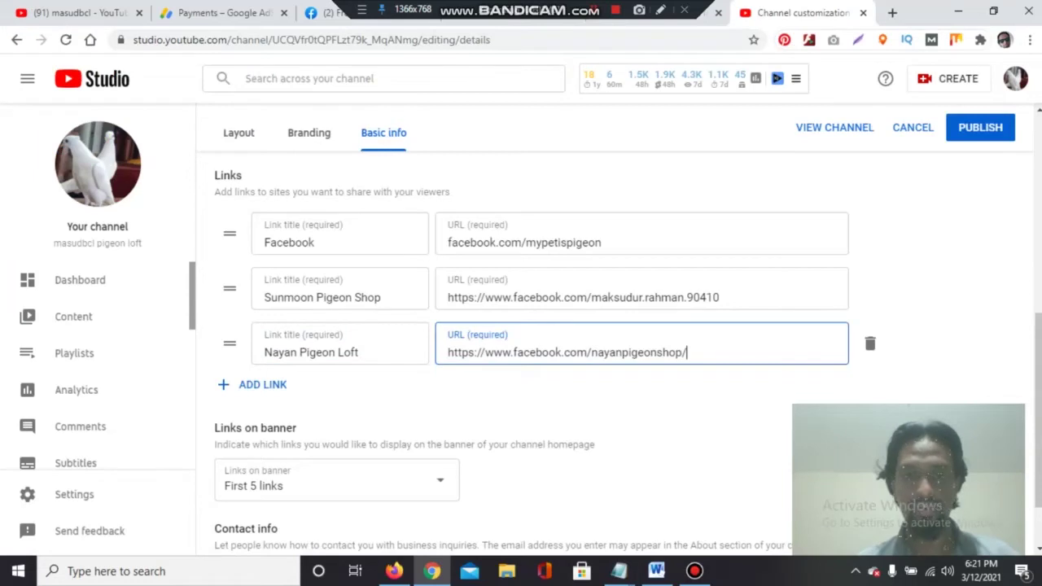
Step: Add a fourth channel link with the title "masudbcl"
{"action": "scroll", "coordinate": [521, 325], "scroll_direction": "down", "scroll_amount": 1}
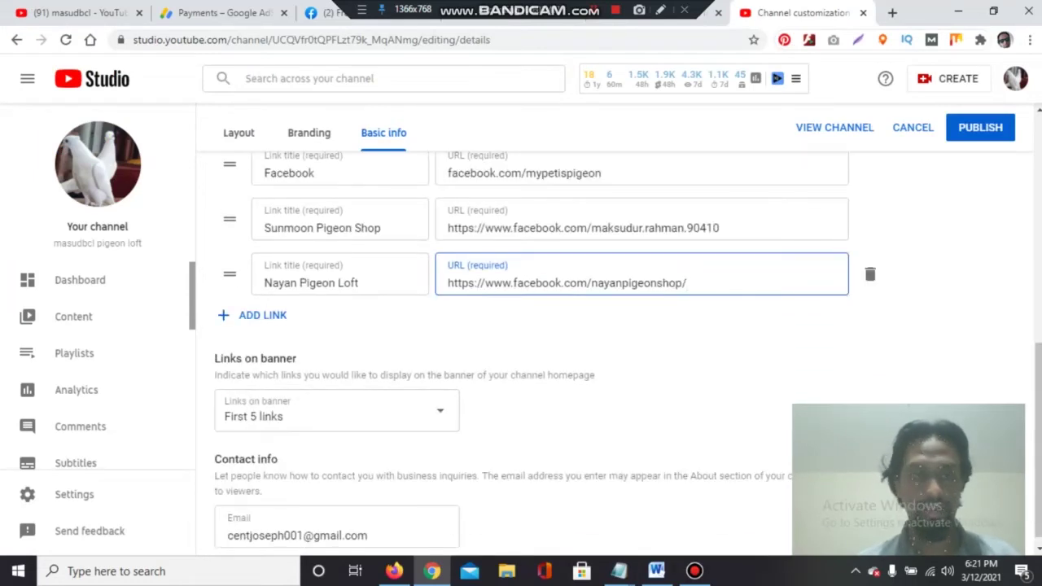
{"action": "left_click", "coordinate": [263, 315]}
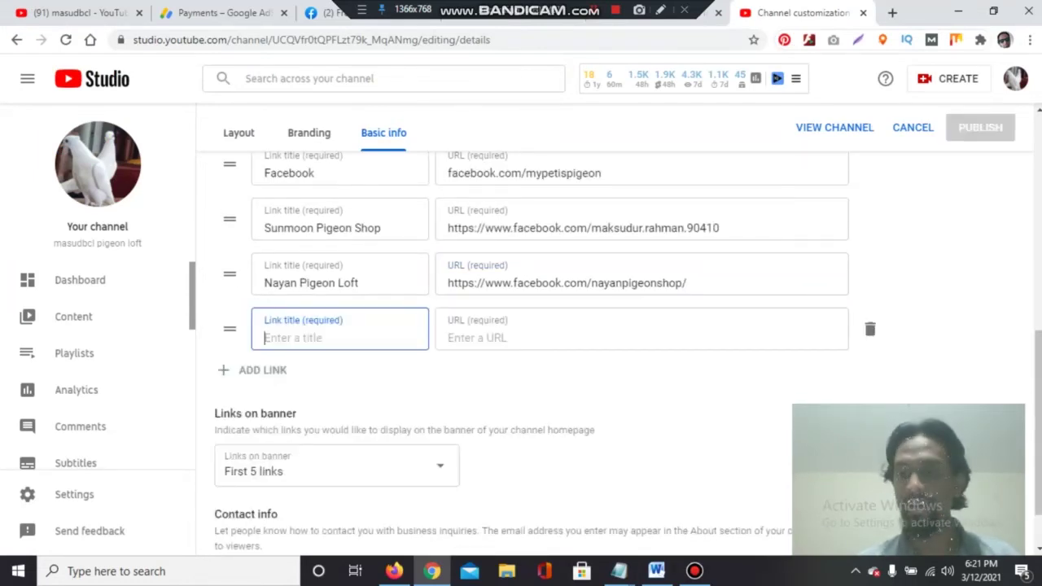
{"action": "type", "text": "masudbcl"}
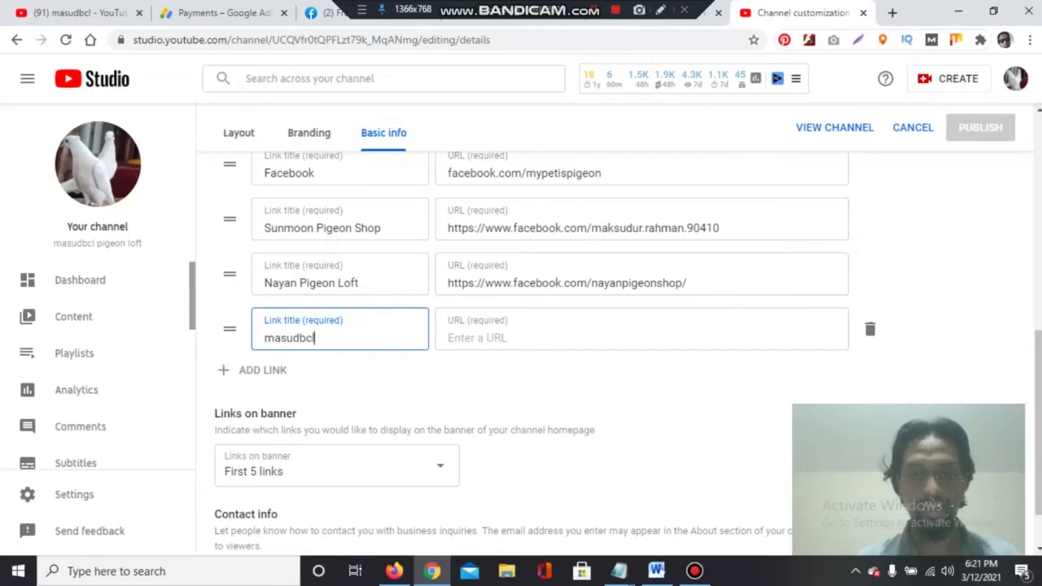
{"action": "key", "text": "Tab"}
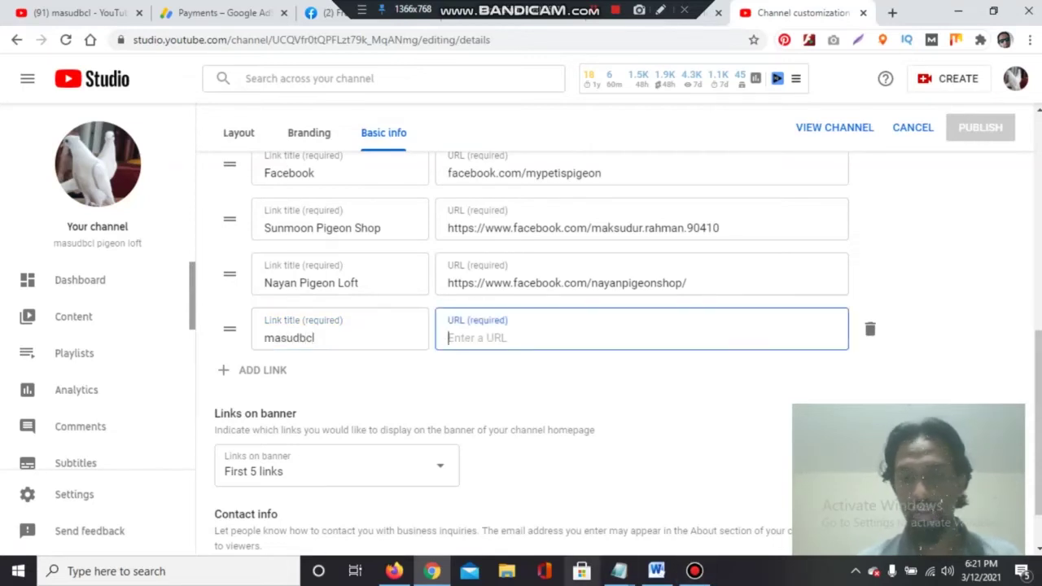
{"action": "left_click", "coordinate": [619, 571]}
{"action": "left_click", "coordinate": [785, 505]}
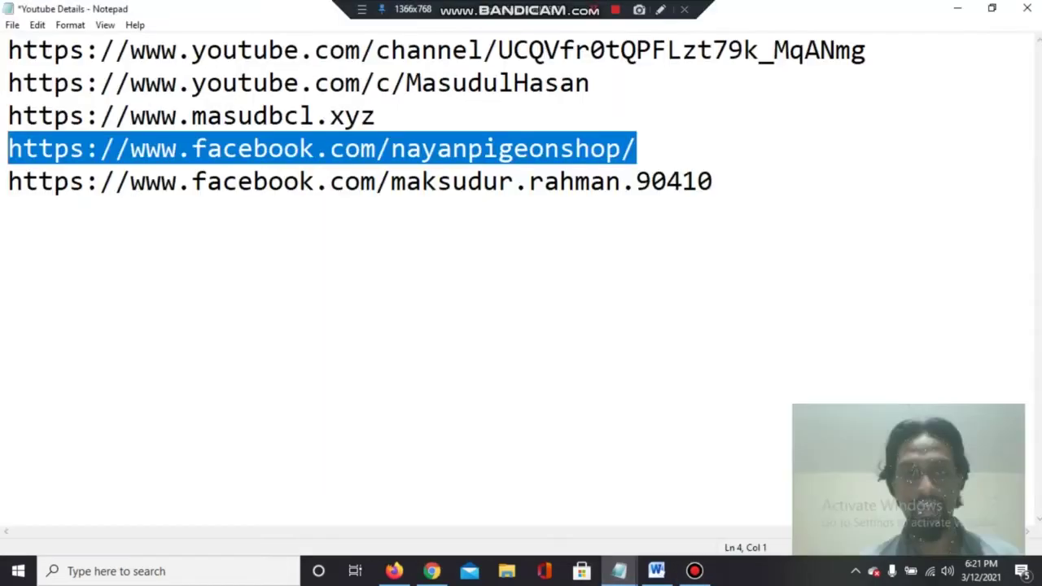
{"action": "left_click", "coordinate": [376, 116]}
{"action": "left_click_drag", "start_coordinate": [377, 115], "coordinate": [8, 115]}
{"action": "key", "text": "ctrl+c"}
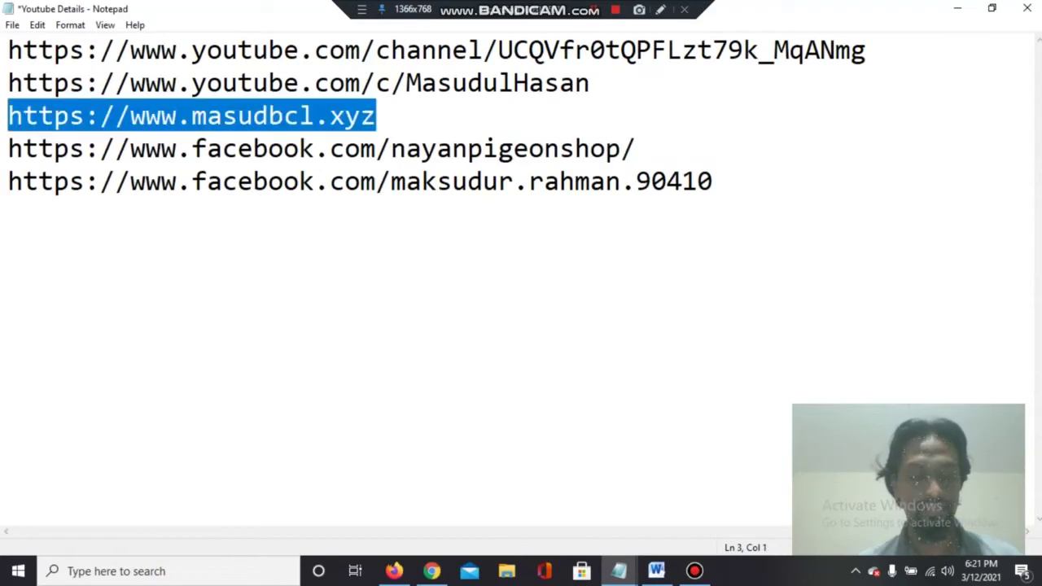
{"action": "left_click", "coordinate": [958, 9]}
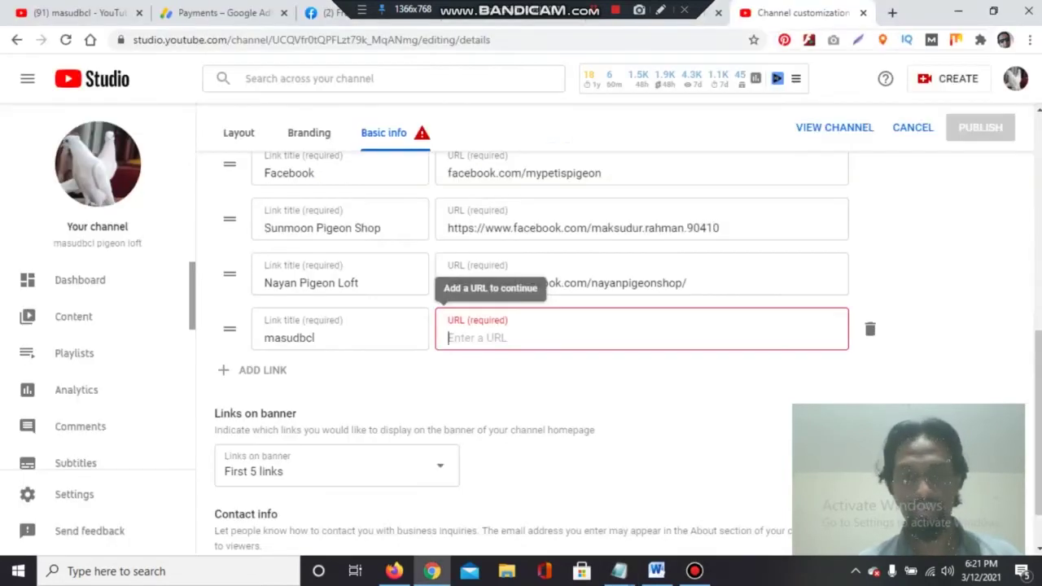
{"action": "key", "text": "ctrl+v"}
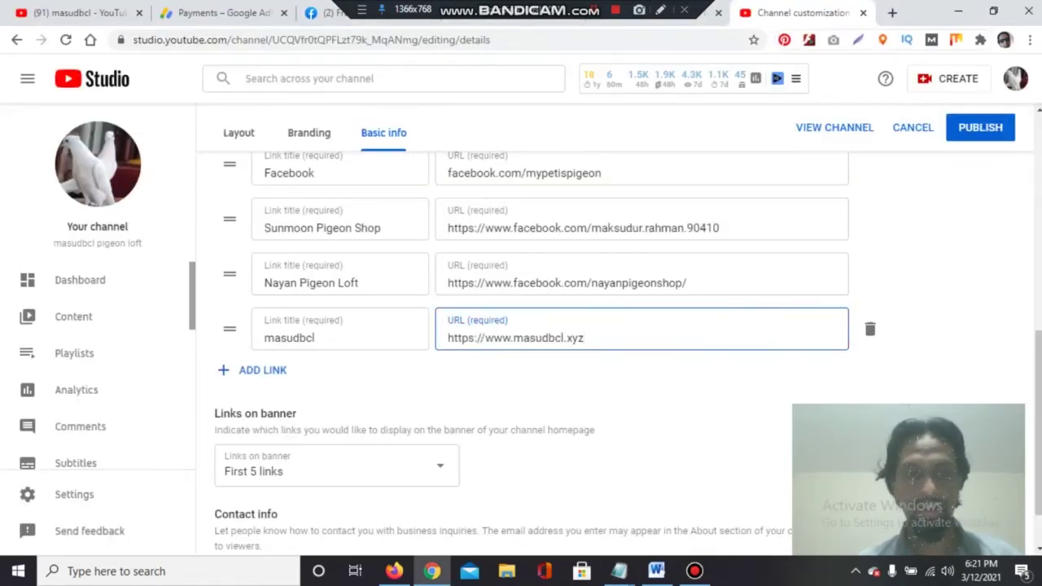
Step: Add a fifth channel link with the title "Youtuber"
{"action": "left_click", "coordinate": [260, 370]}
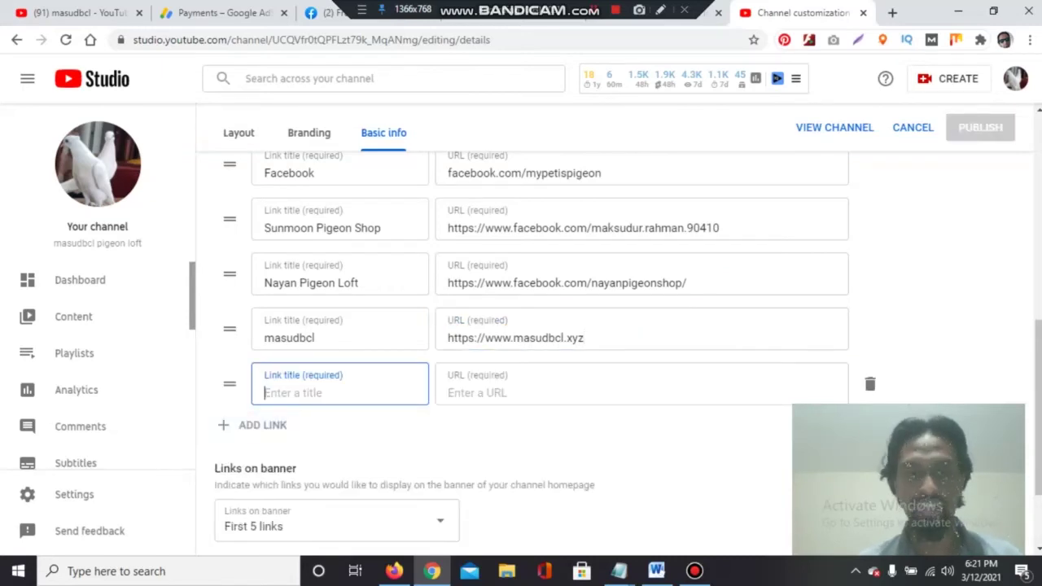
{"action": "type", "text": "Youtuber"}
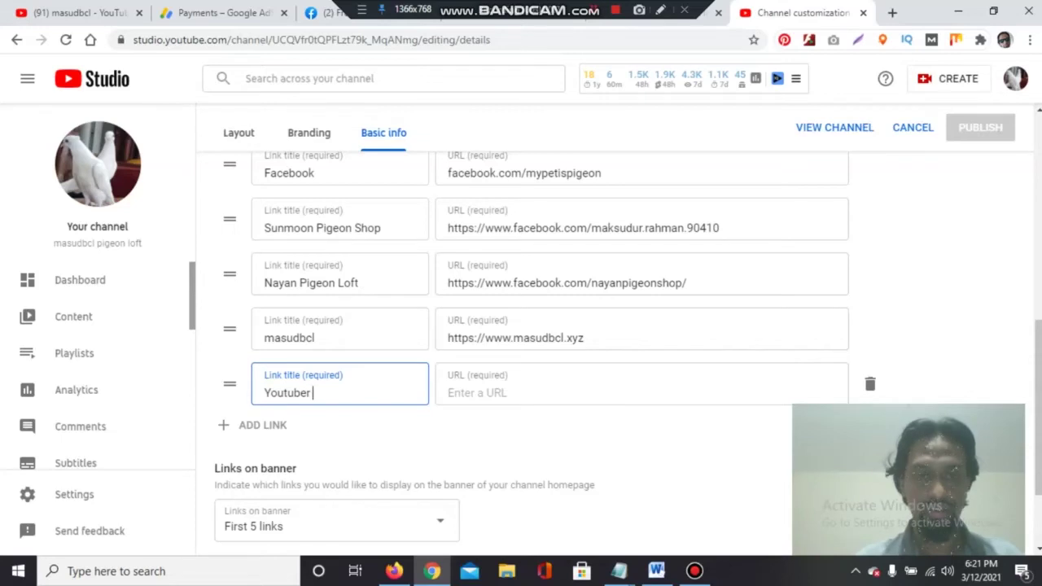
{"action": "left_click", "coordinate": [481, 393]}
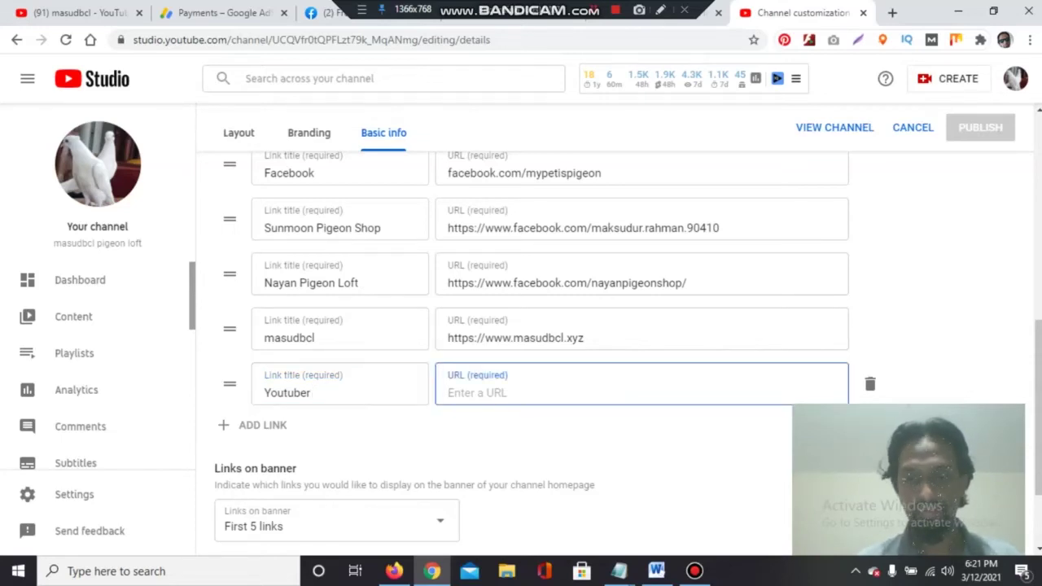
Step: Copy the custom youtube.com/c/ channel address from the Youtube Details file in Notepad into the fifth link's URL
{"action": "left_click", "coordinate": [619, 570]}
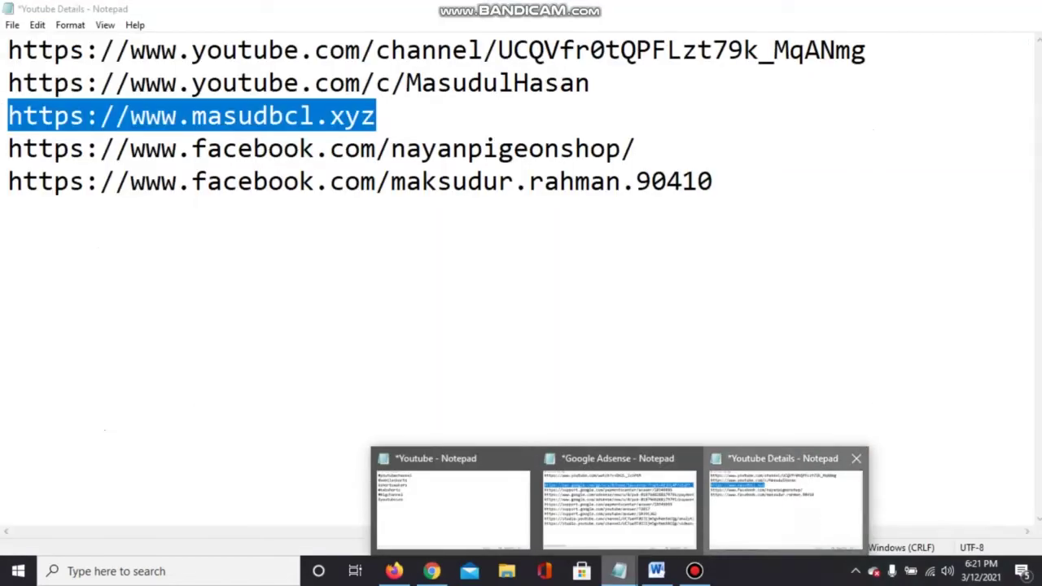
{"action": "left_click", "coordinate": [822, 501]}
{"action": "left_click_drag", "start_coordinate": [591, 82], "coordinate": [9, 82]}
{"action": "key", "text": "ctrl+c"}
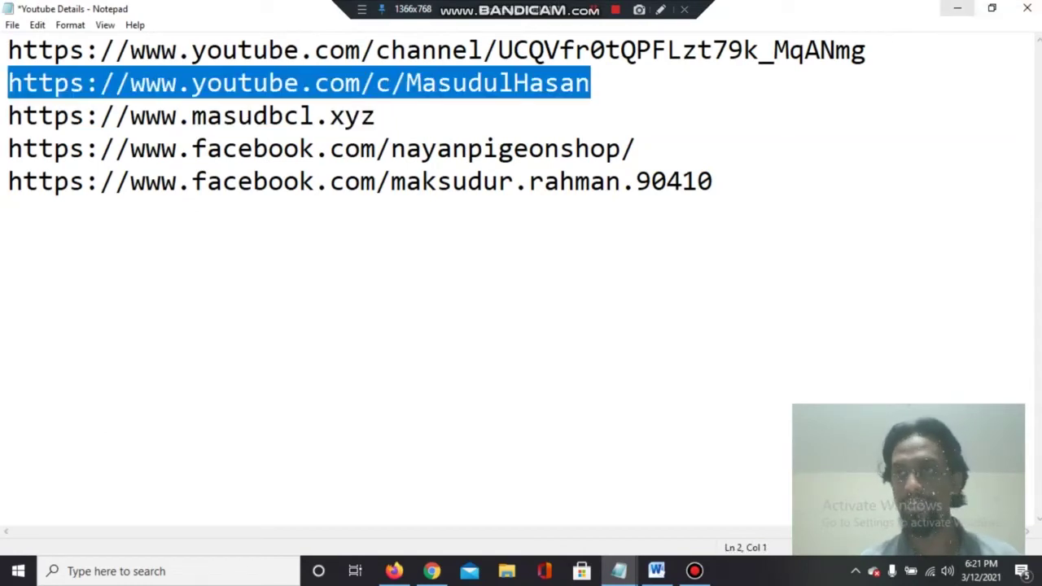
{"action": "key", "text": "alt+Tab"}
{"action": "key", "text": "ctrl+v"}
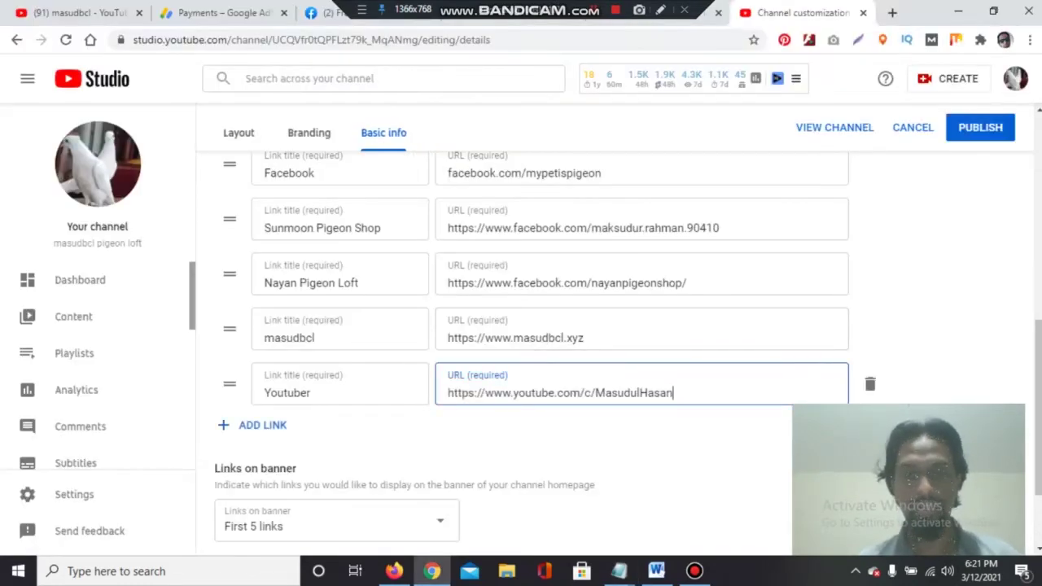
Step: Set the channel banner to display the first 5 links and review the other banner link options
{"action": "scroll", "coordinate": [546, 350], "scroll_direction": "down", "scroll_amount": 1}
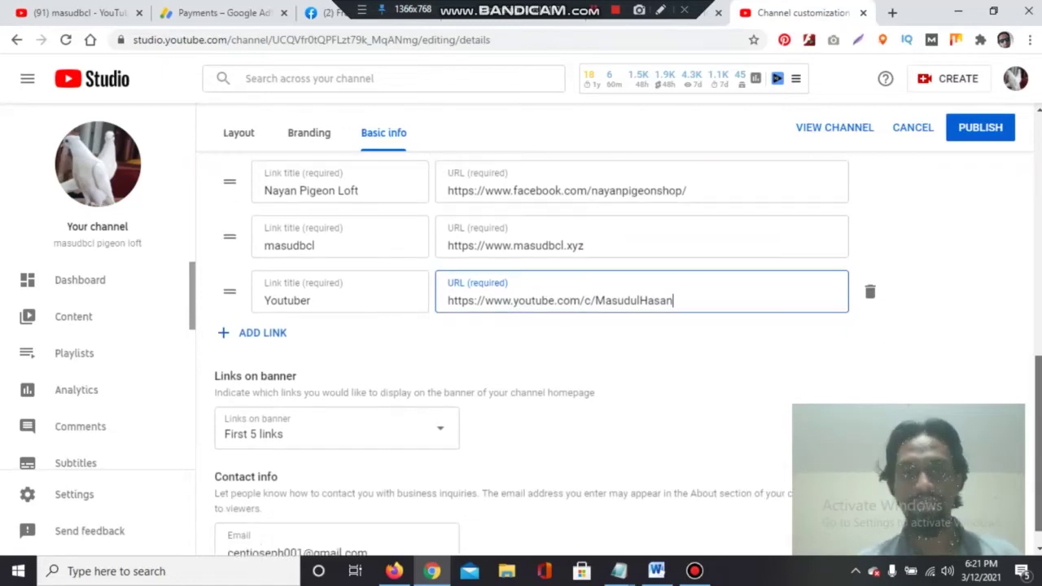
{"action": "scroll", "coordinate": [546, 350], "scroll_direction": "up", "scroll_amount": 1}
{"action": "scroll", "coordinate": [627, 352], "scroll_direction": "down", "scroll_amount": 1}
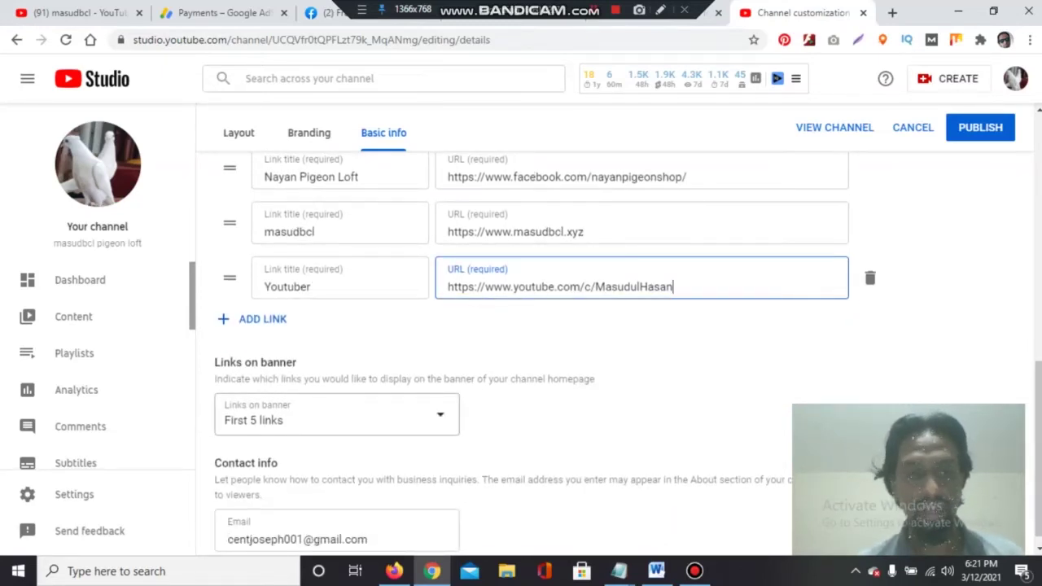
{"action": "left_click", "coordinate": [391, 415]}
{"action": "left_click", "coordinate": [252, 379]}
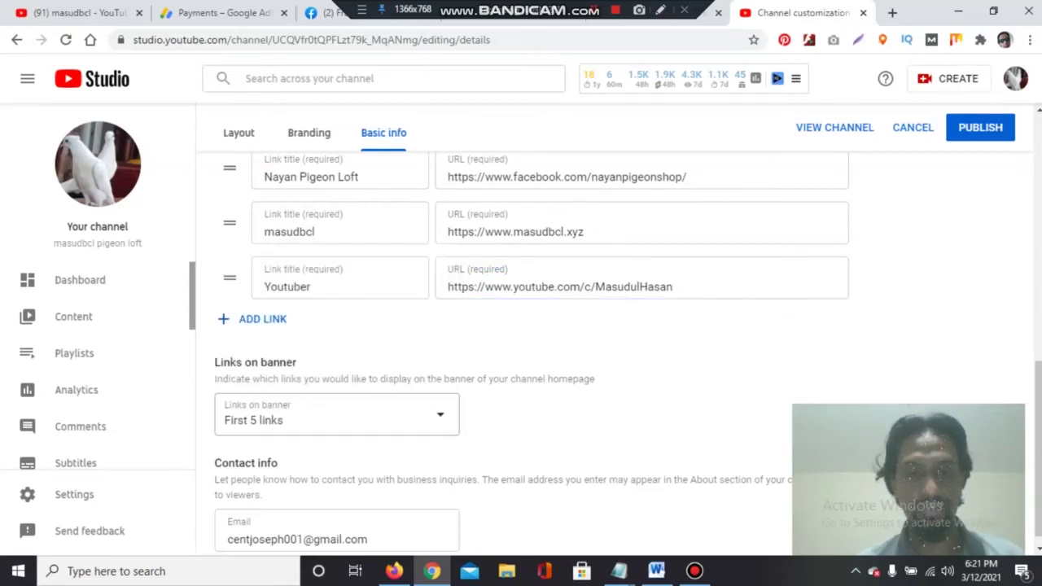
{"action": "left_click", "coordinate": [391, 415]}
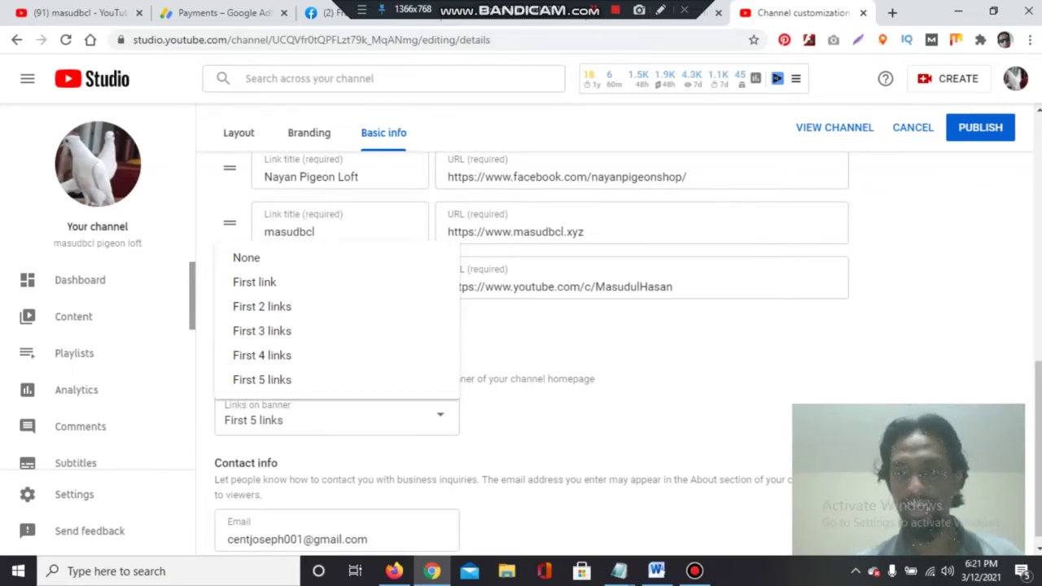
{"action": "key", "text": "Escape"}
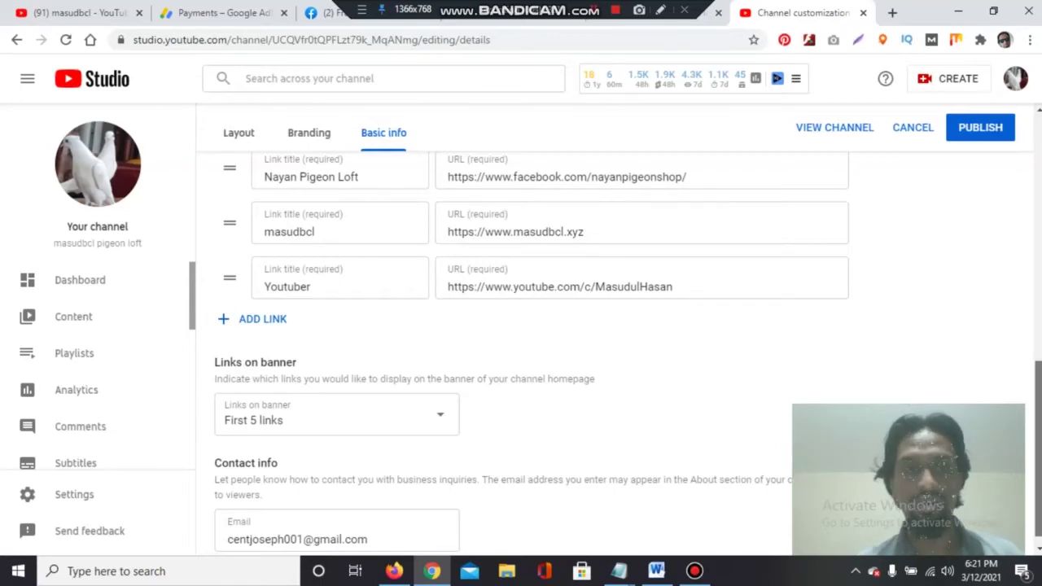
Step: Reorder the channel links so Youtuber comes before masudbcl and Nayan Pigeon Loft comes before Sunmoon Pigeon Shop
{"action": "scroll", "coordinate": [529, 350], "scroll_direction": "up", "scroll_amount": 2}
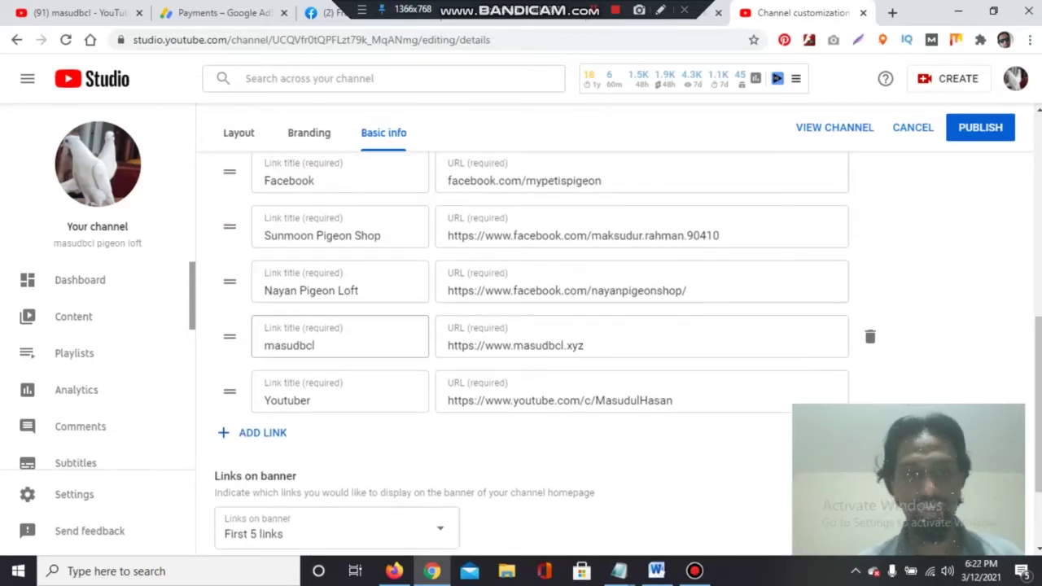
{"action": "left_click_drag", "start_coordinate": [229, 392], "coordinate": [230, 337]}
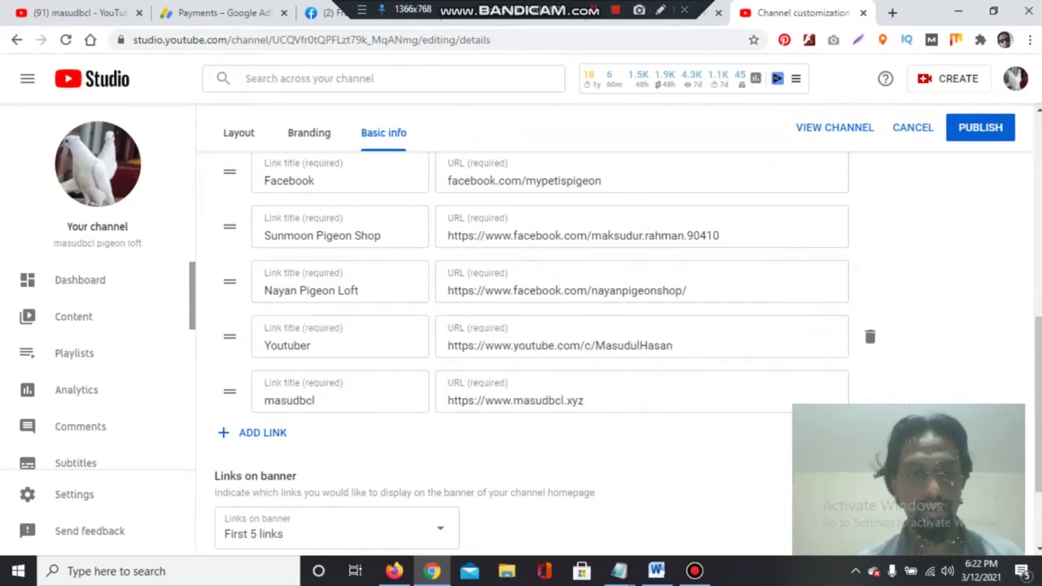
{"action": "left_click_drag", "start_coordinate": [230, 282], "coordinate": [230, 227]}
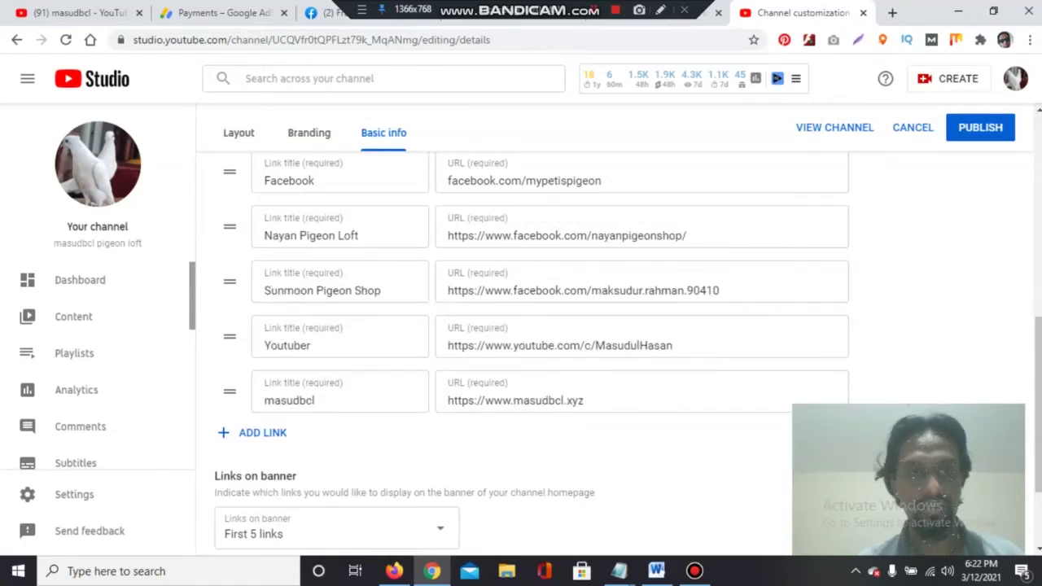
Step: Publish the channel's basic info changes and go to the public channel page
{"action": "scroll", "coordinate": [538, 342], "scroll_direction": "down", "scroll_amount": 2}
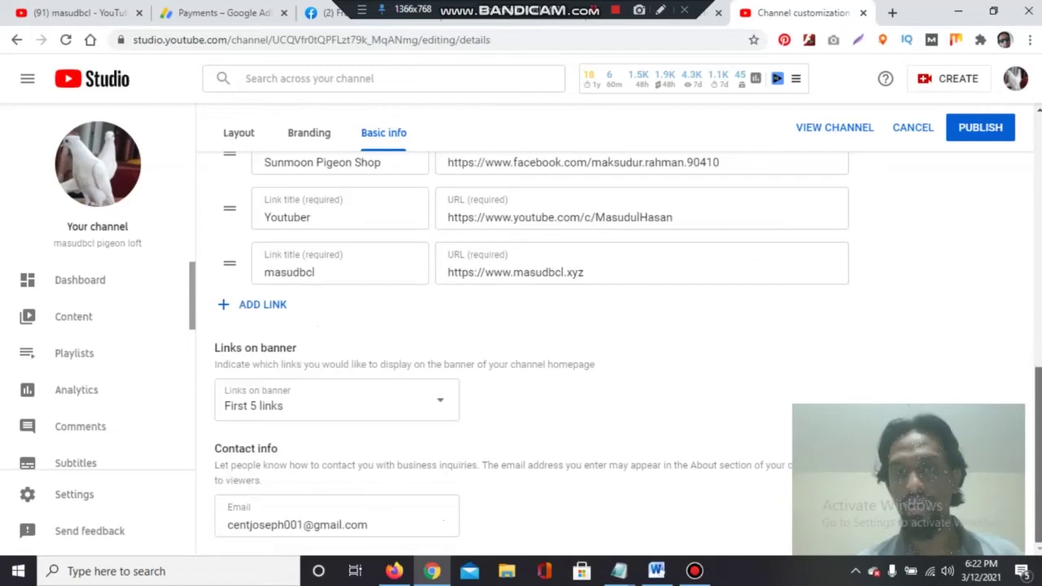
{"action": "scroll", "coordinate": [538, 341], "scroll_direction": "up", "scroll_amount": 2}
{"action": "scroll", "coordinate": [537, 342], "scroll_direction": "down", "scroll_amount": 2}
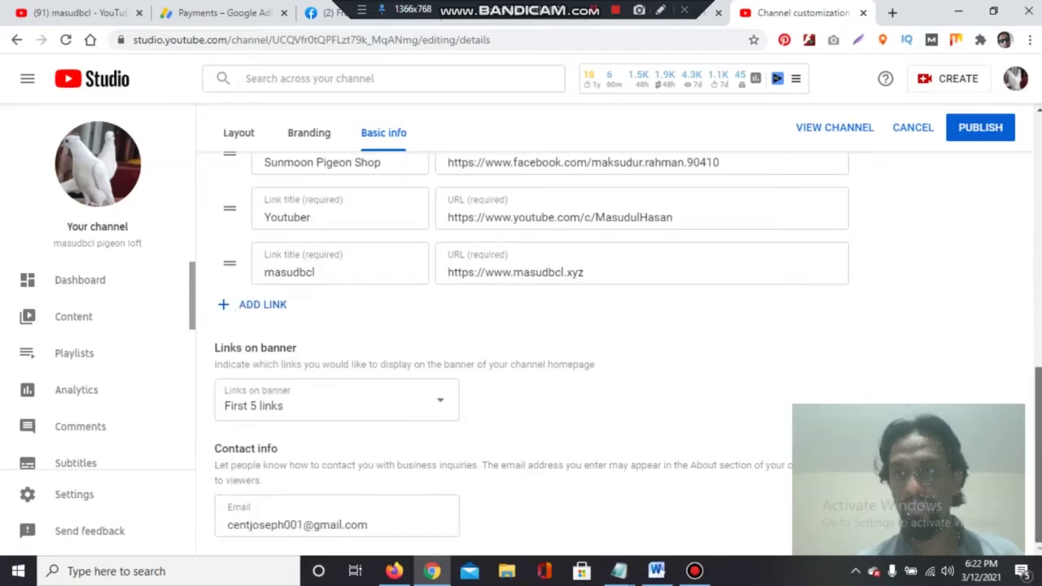
{"action": "scroll", "coordinate": [537, 342], "scroll_direction": "up", "scroll_amount": 6}
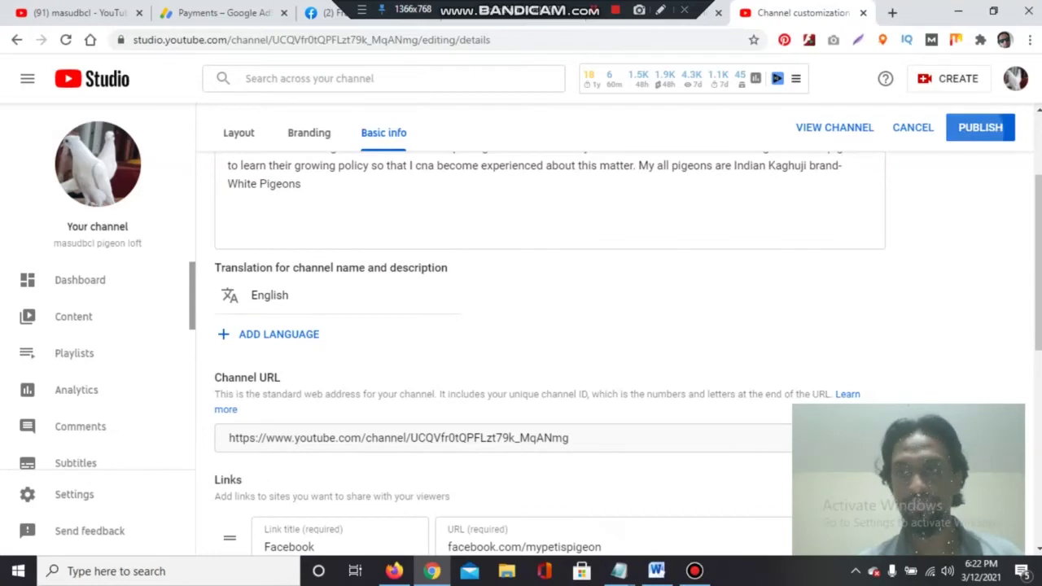
{"action": "left_click", "coordinate": [980, 127]}
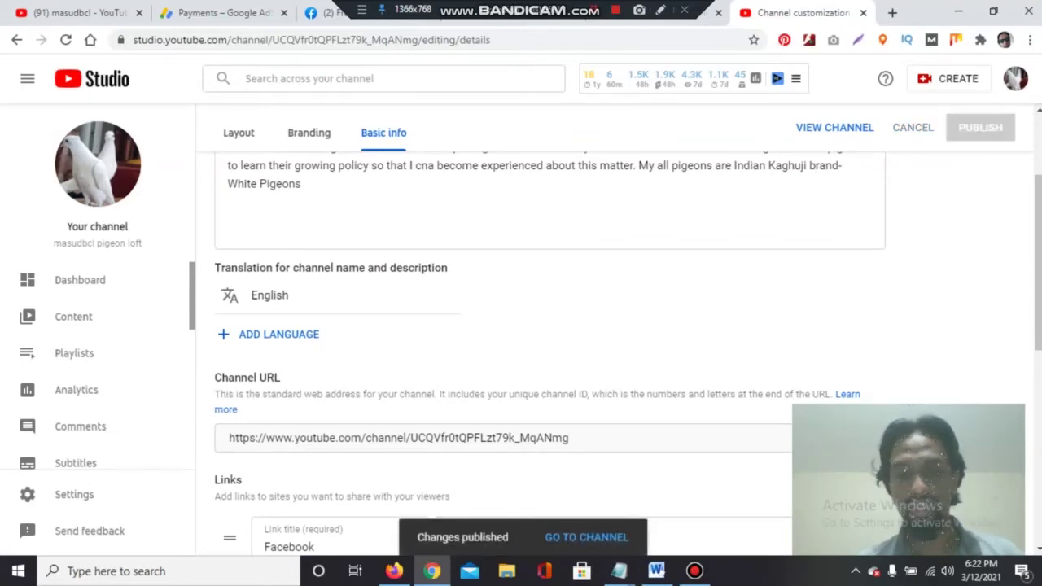
{"action": "left_click", "coordinate": [586, 538]}
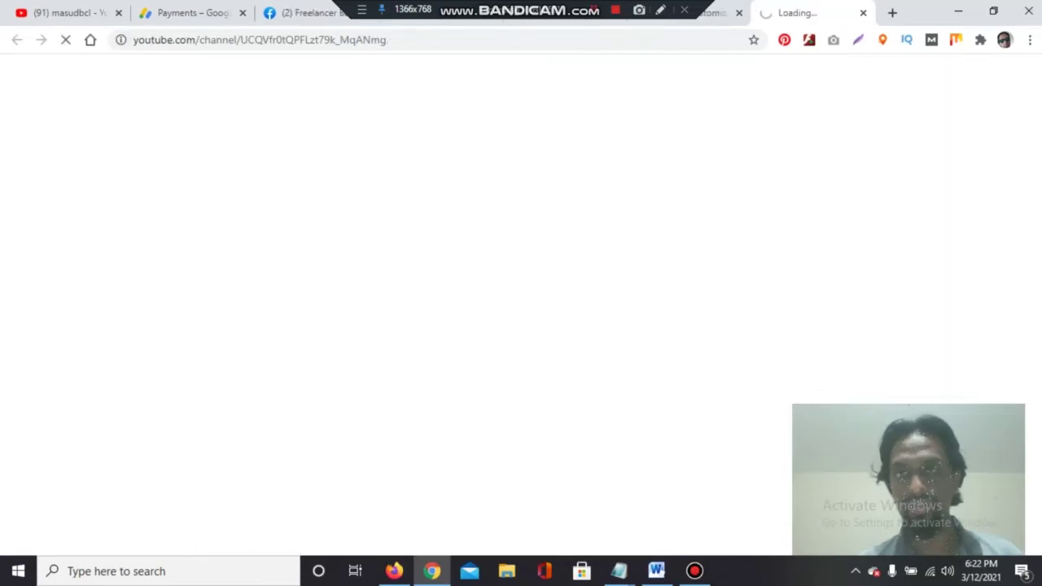